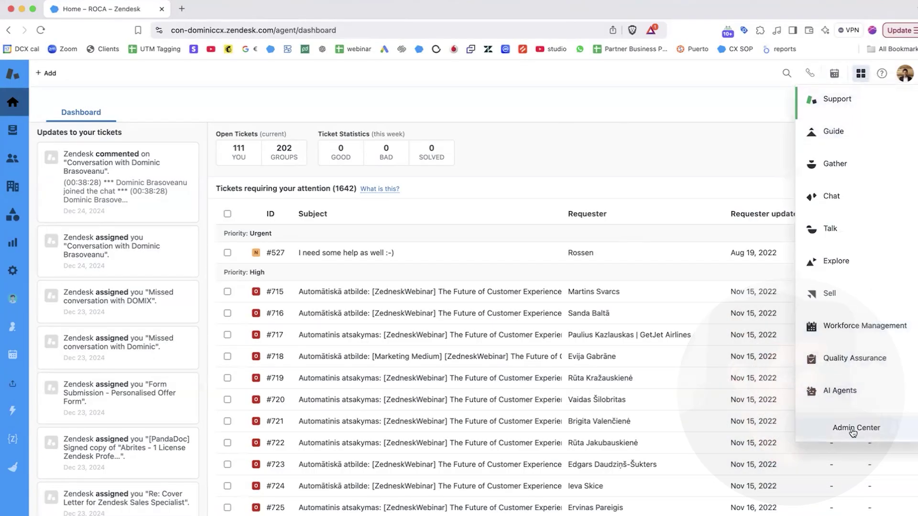
- Switch on Agent Workspace from the Admin Center Workspaces settings
{"action": "left_click", "coordinate": [853, 431]}
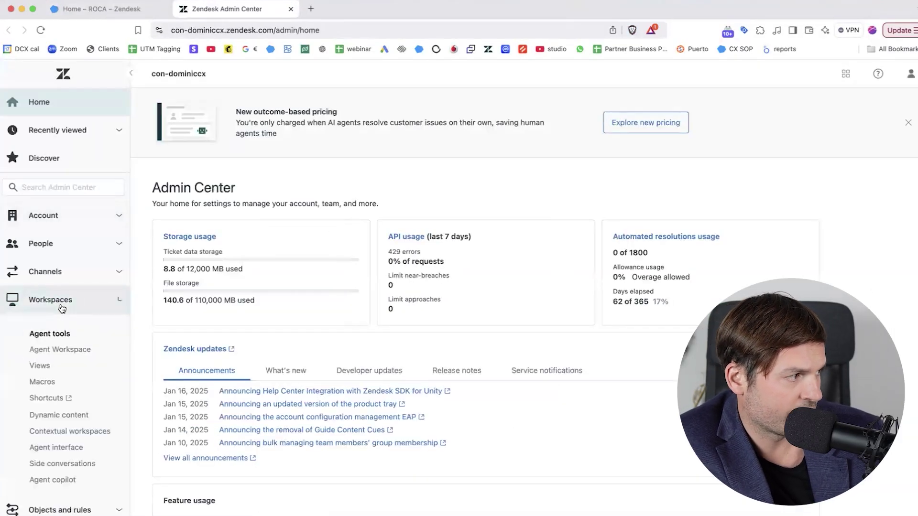
{"action": "left_click", "coordinate": [72, 349]}
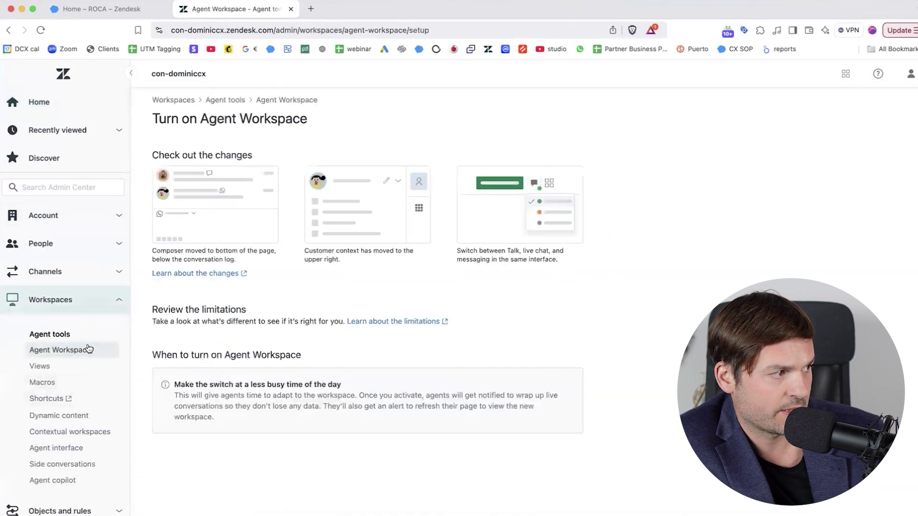
{"action": "left_click", "coordinate": [825, 492]}
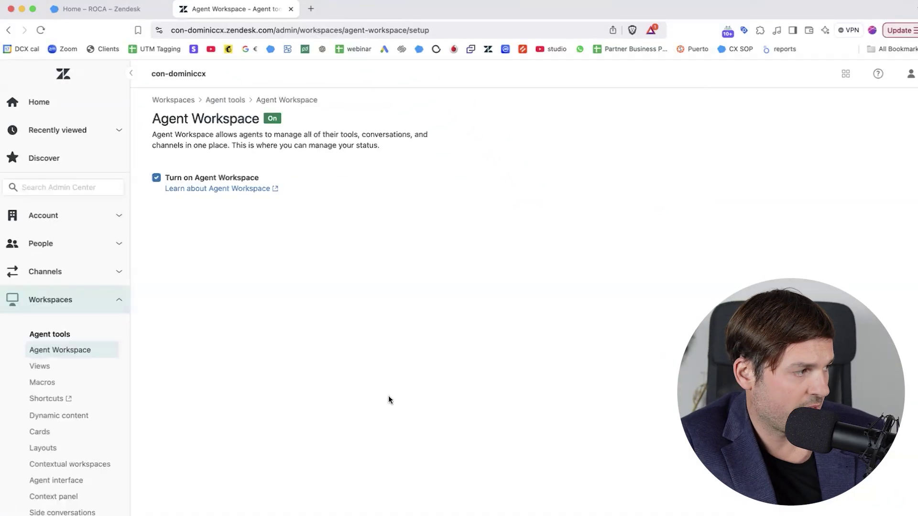
- Enable messaging and add the DominicCX and Colorat brands to the Web Widget (Classic) list
{"action": "left_click", "coordinate": [74, 278]}
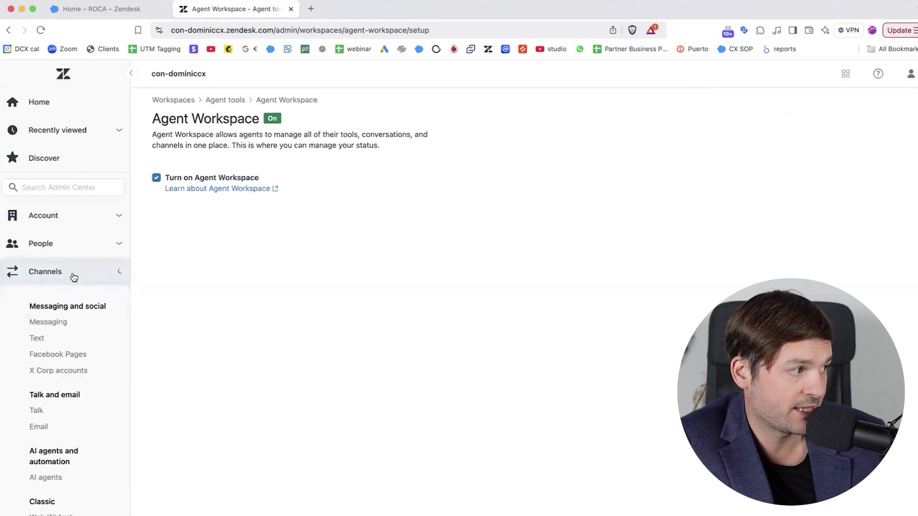
{"action": "left_click", "coordinate": [71, 326]}
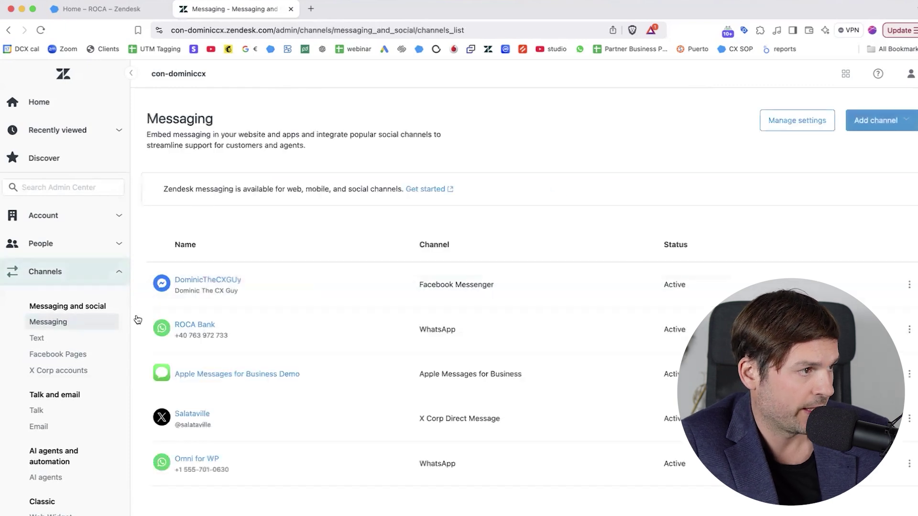
{"action": "left_click", "coordinate": [781, 130]}
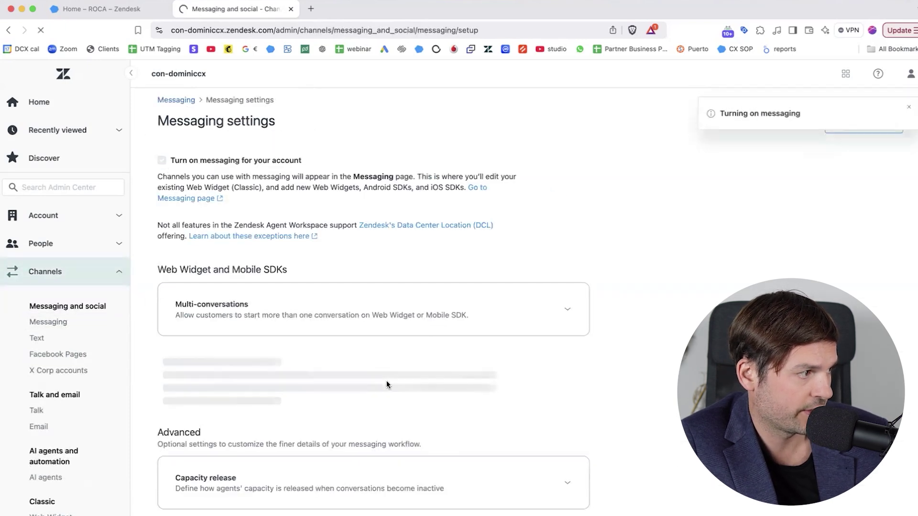
{"action": "left_click", "coordinate": [285, 367]}
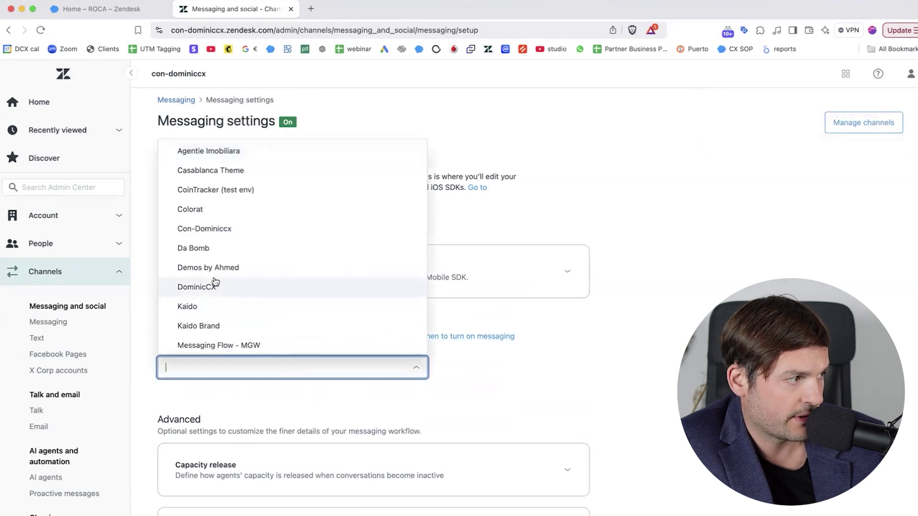
{"action": "left_click", "coordinate": [242, 289]}
{"action": "left_click", "coordinate": [242, 371]}
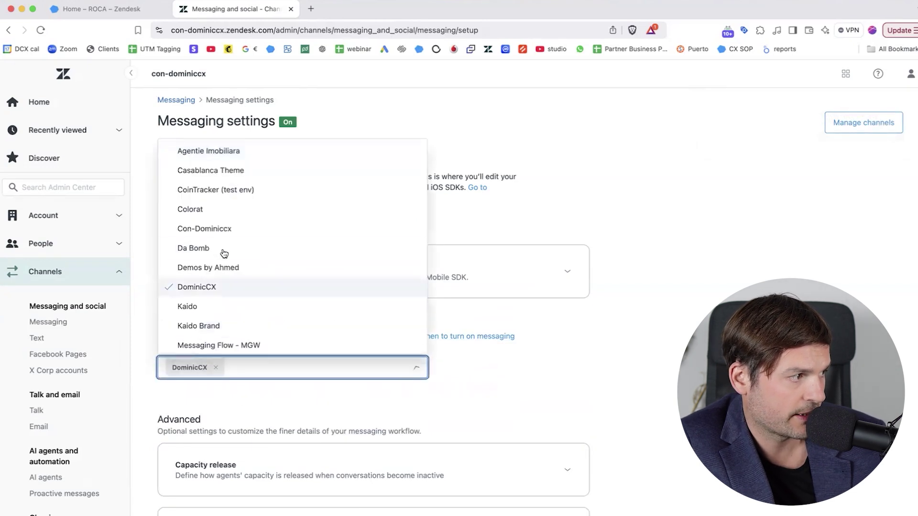
{"action": "left_click", "coordinate": [244, 219]}
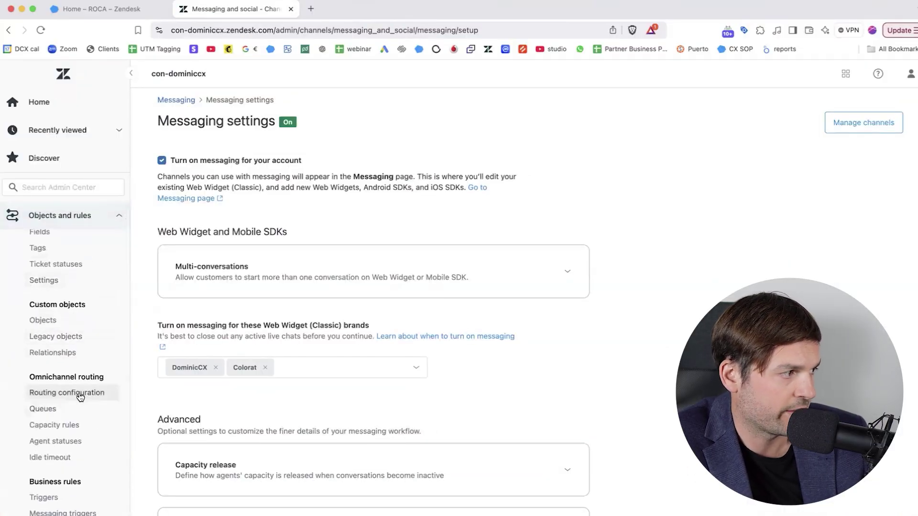
- Start omnichannel routing setup, tick Turn on omnichannel routing and select group-based routing
{"action": "left_click", "coordinate": [80, 397]}
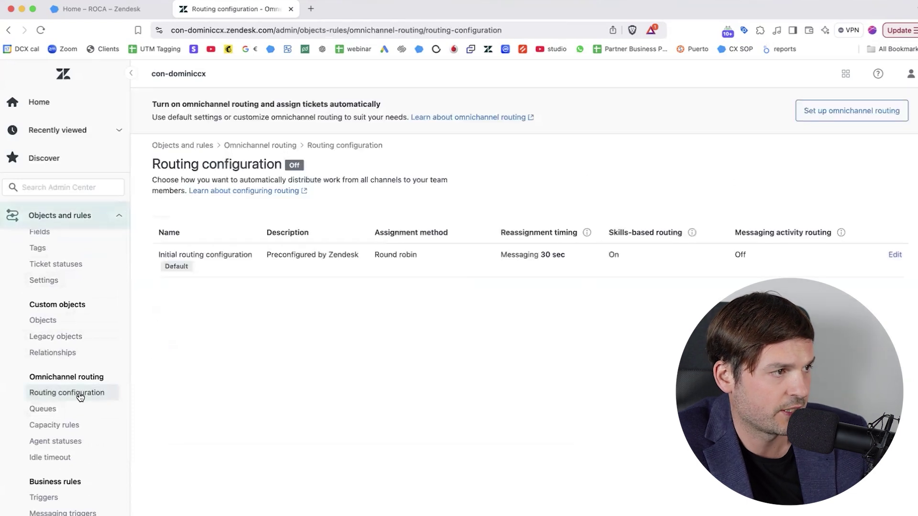
{"action": "left_click", "coordinate": [875, 122]}
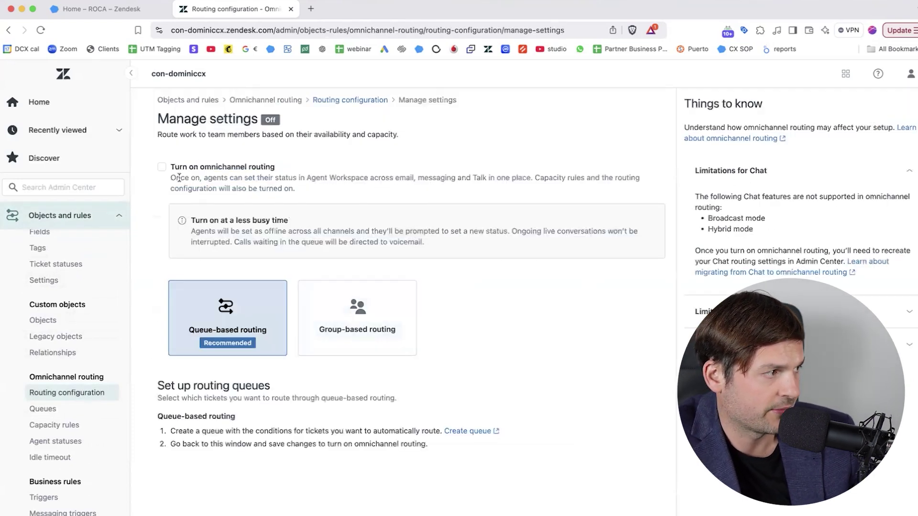
{"action": "left_click", "coordinate": [162, 168]}
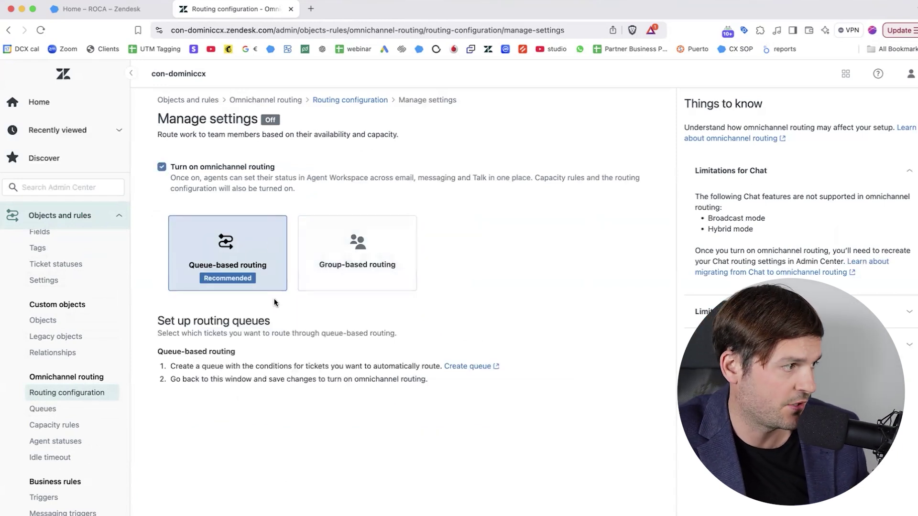
{"action": "left_click", "coordinate": [334, 263]}
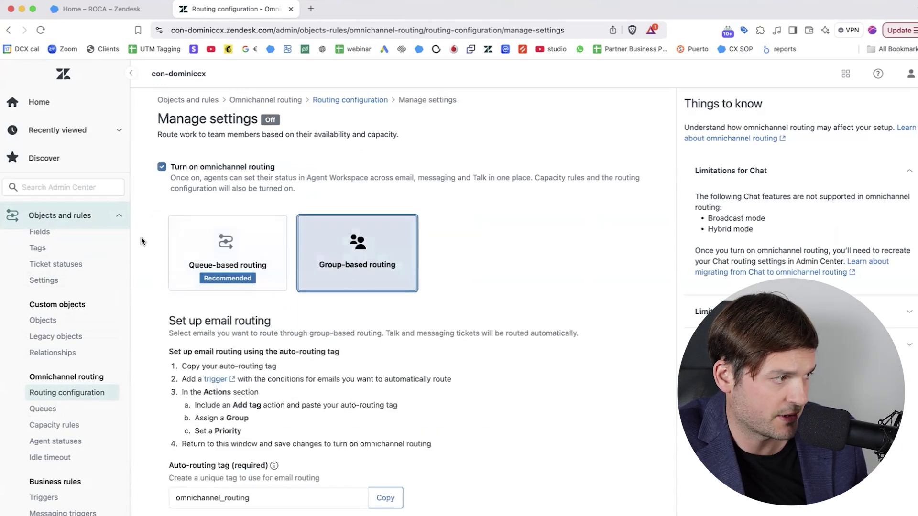
{"action": "left_click", "coordinate": [207, 259]}
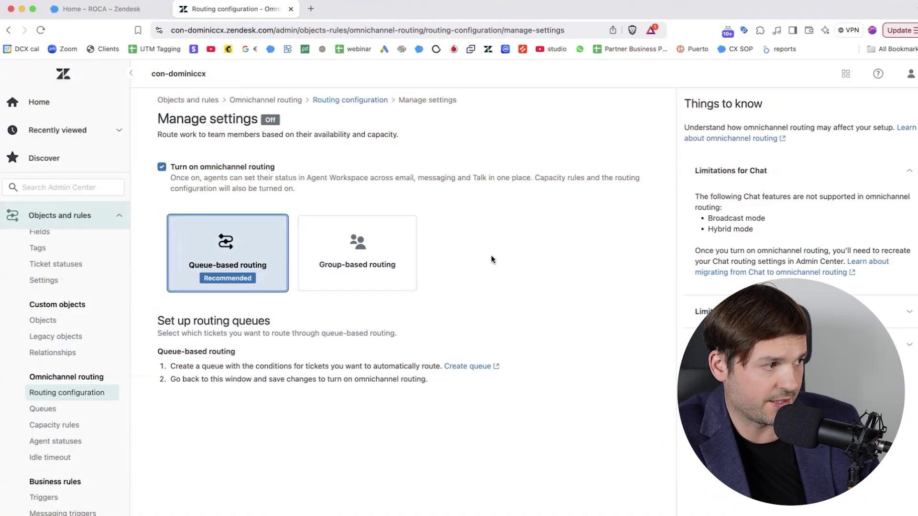
{"action": "left_click", "coordinate": [391, 286]}
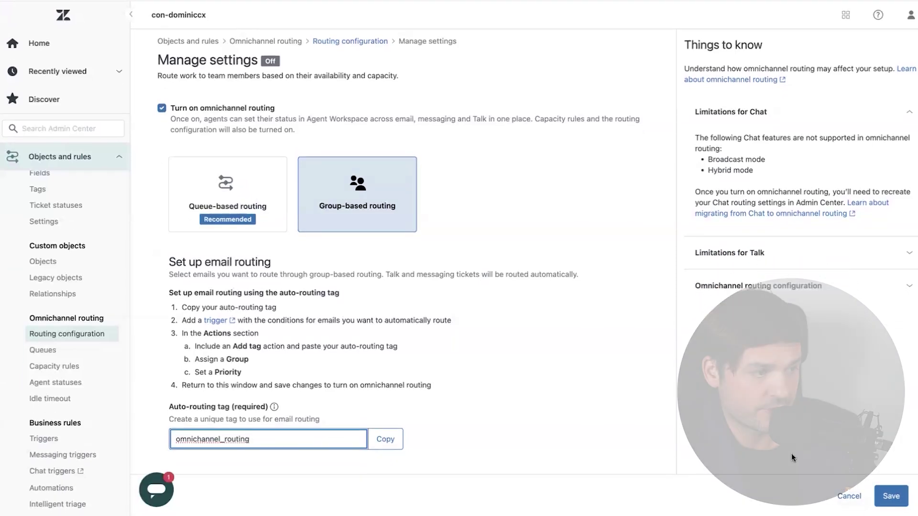
- Save the Manage settings page so omnichannel routing switches On
{"action": "left_click", "coordinate": [891, 496]}
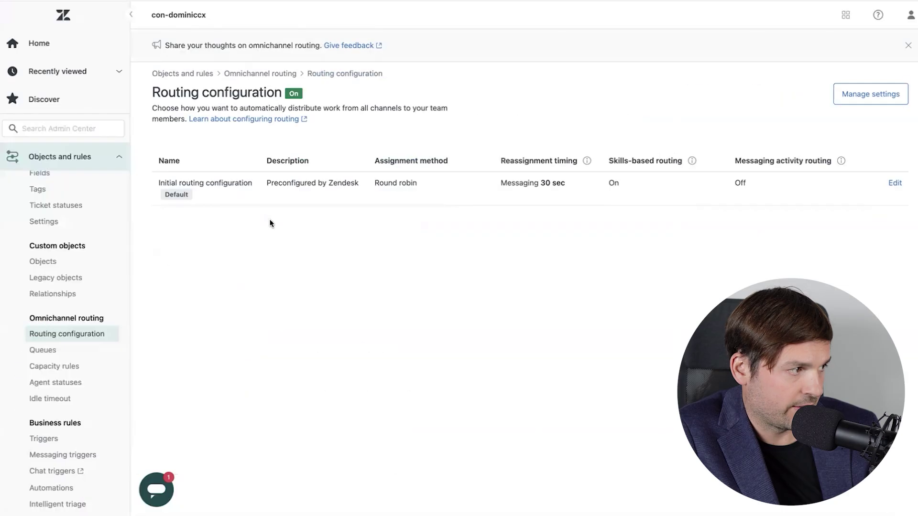
- Edit the Initial routing configuration and scroll through its Global routing settings
{"action": "left_click", "coordinate": [893, 183]}
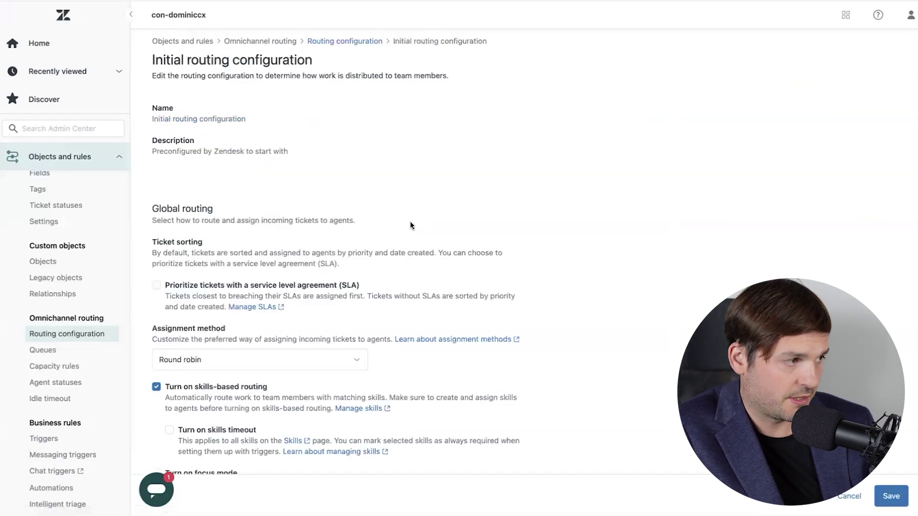
{"action": "scroll", "coordinate": [210, 282], "scroll_direction": "down", "scroll_amount": 2}
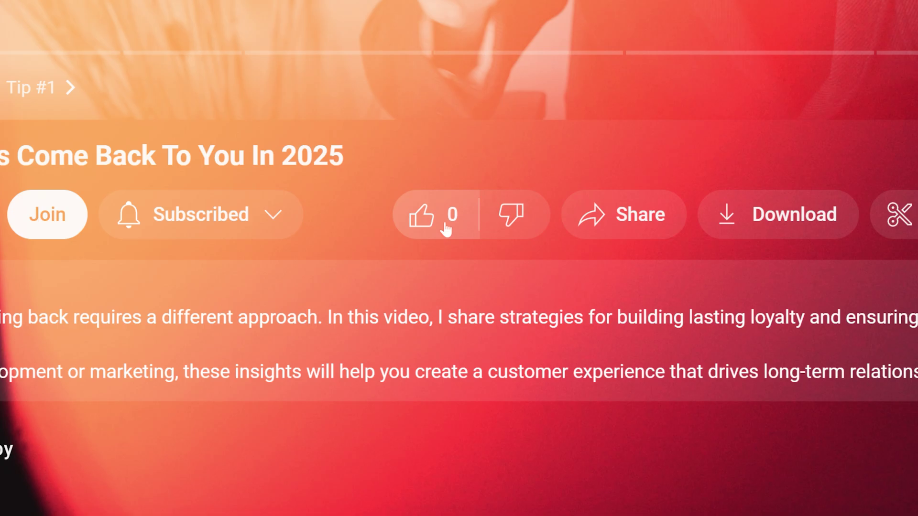
- Like the customer loyalty video and comment 'Thanks for this video - i totally love your tips'
{"action": "left_click", "coordinate": [443, 225]}
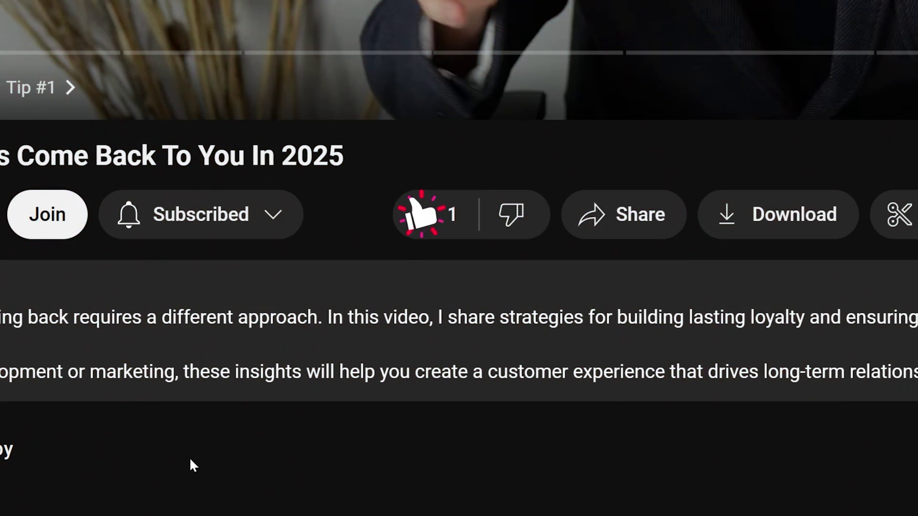
{"action": "type", "text": "Thanks for this video - i totally l"}
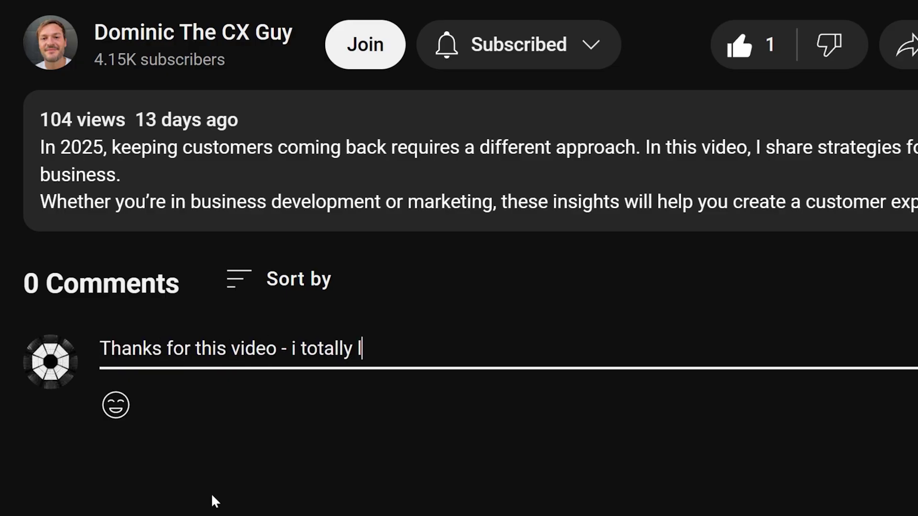
{"action": "type", "text": "ove your tips"}
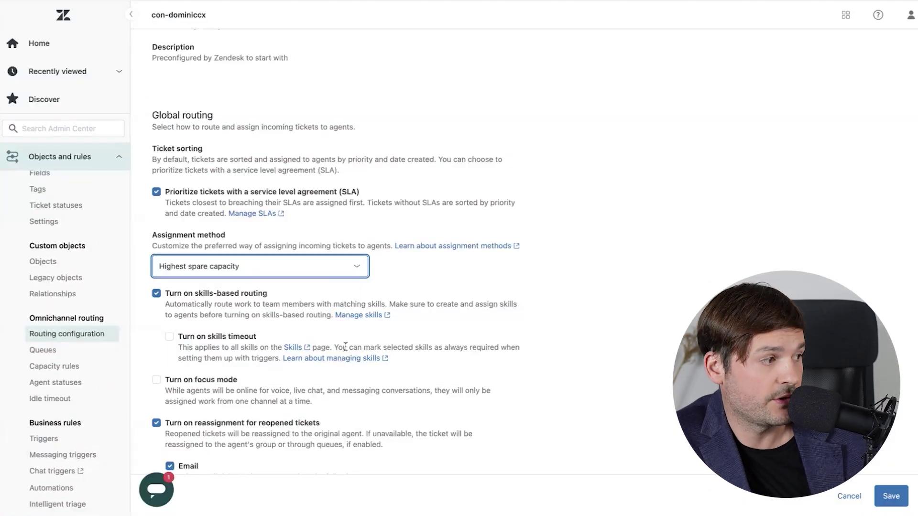
- Turn on skills timeout and change the Messaging timeout to 20 seconds, leaving Email at 1 hour
{"action": "left_click", "coordinate": [169, 337]}
{"action": "scroll", "coordinate": [225, 345], "scroll_direction": "down", "scroll_amount": 3}
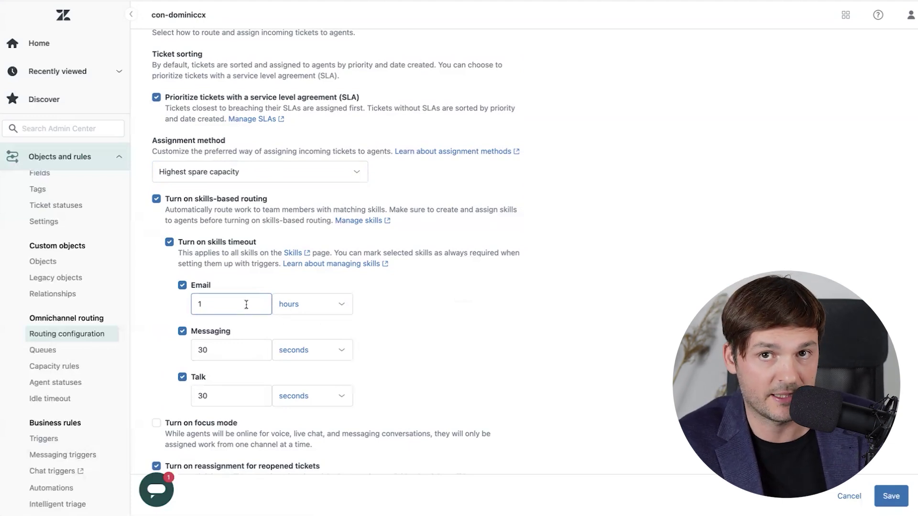
{"action": "left_click", "coordinate": [218, 348]}
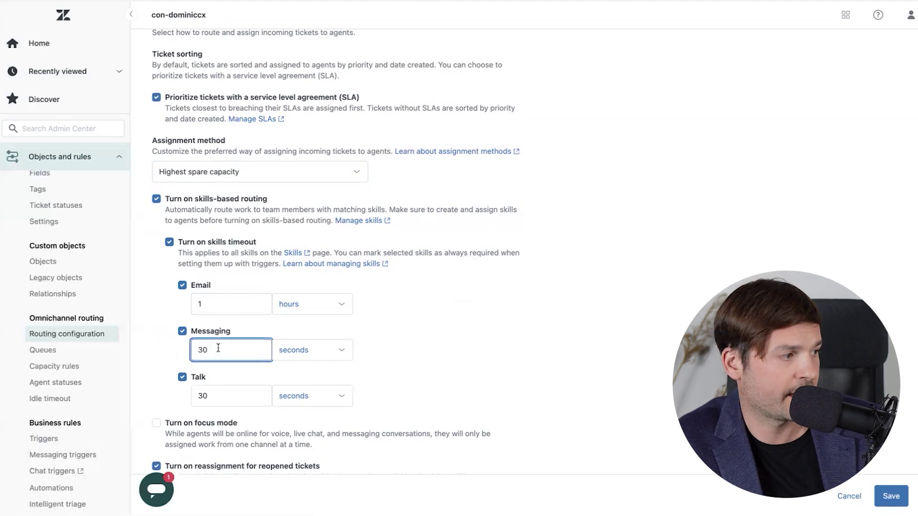
{"action": "left_click", "coordinate": [218, 396]}
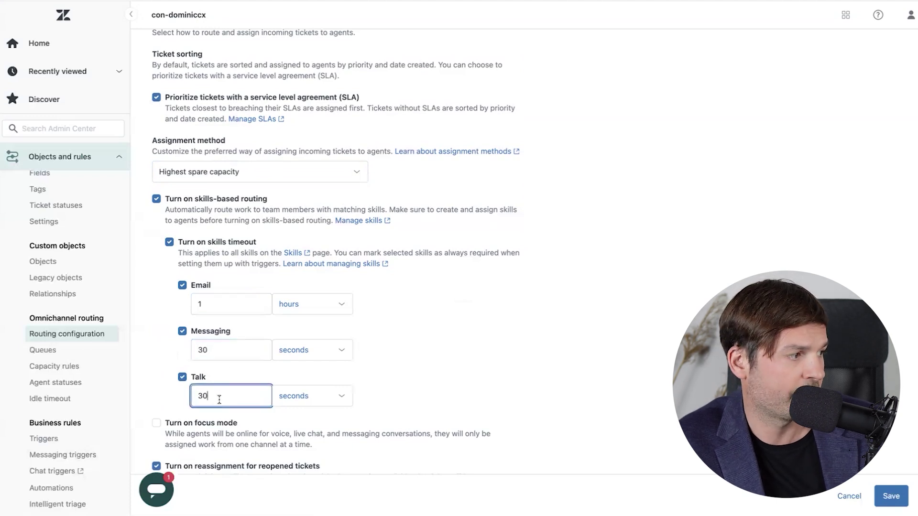
{"action": "left_click", "coordinate": [201, 350]}
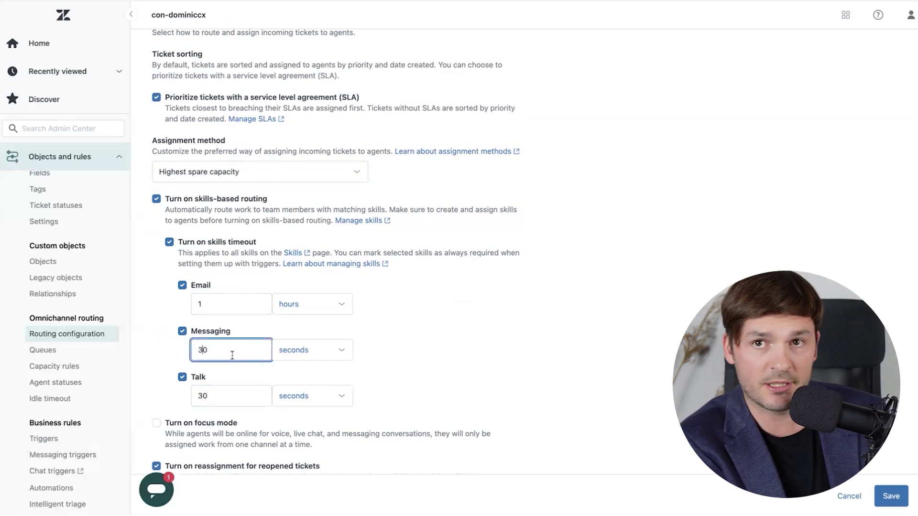
{"action": "key", "text": "BackSpace"}
{"action": "type", "text": "2"}
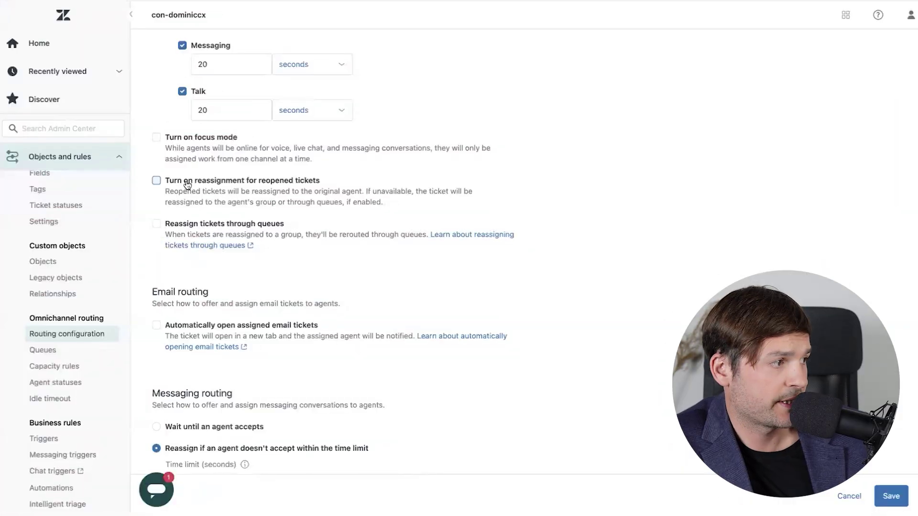
- Turn on reassignment for reopened tickets and add Away to the Email reassignment statuses
{"action": "left_click", "coordinate": [188, 184]}
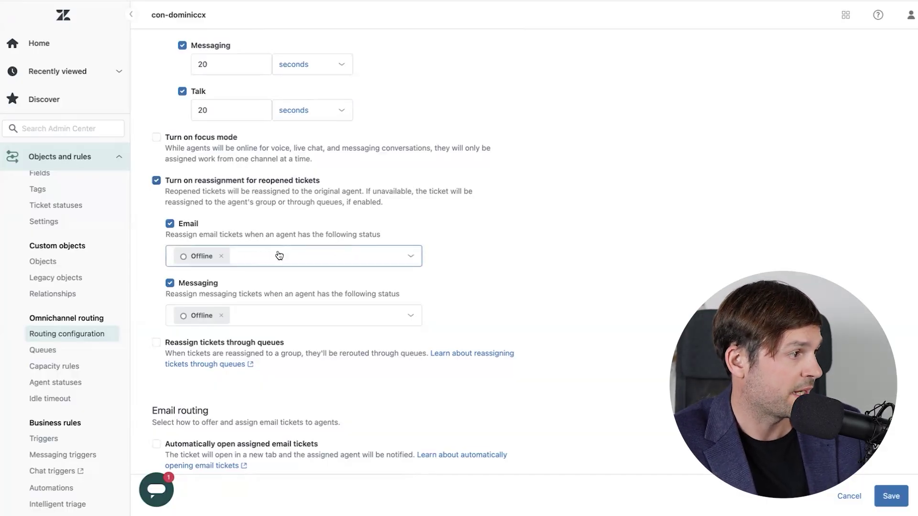
{"action": "left_click", "coordinate": [337, 257]}
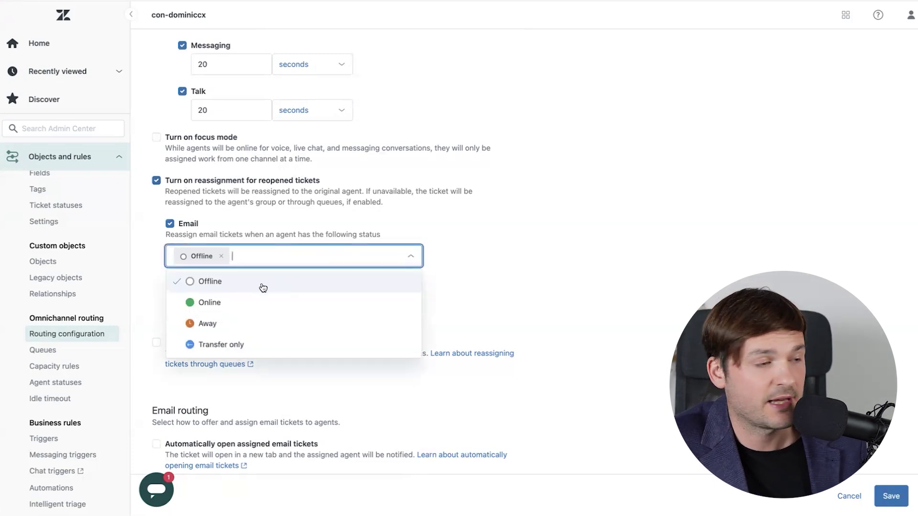
{"action": "left_click", "coordinate": [238, 326]}
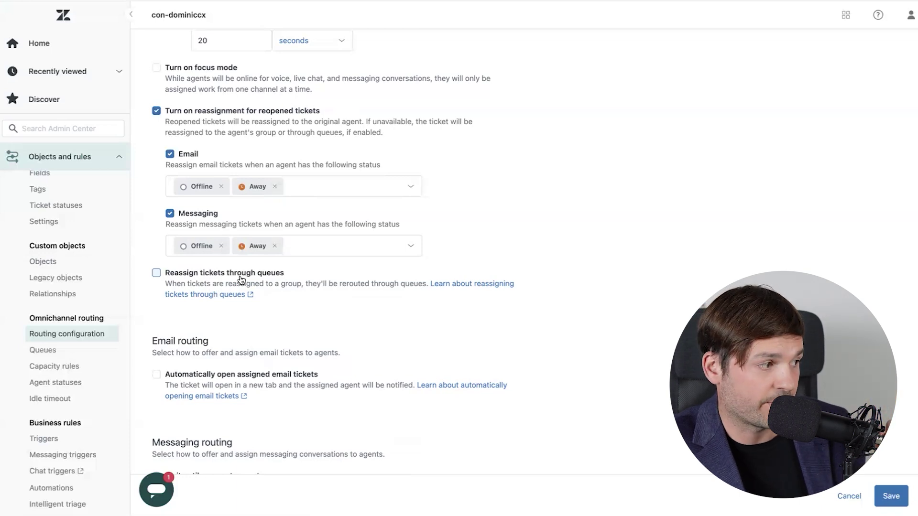
{"action": "scroll", "coordinate": [241, 280], "scroll_direction": "down", "scroll_amount": 3}
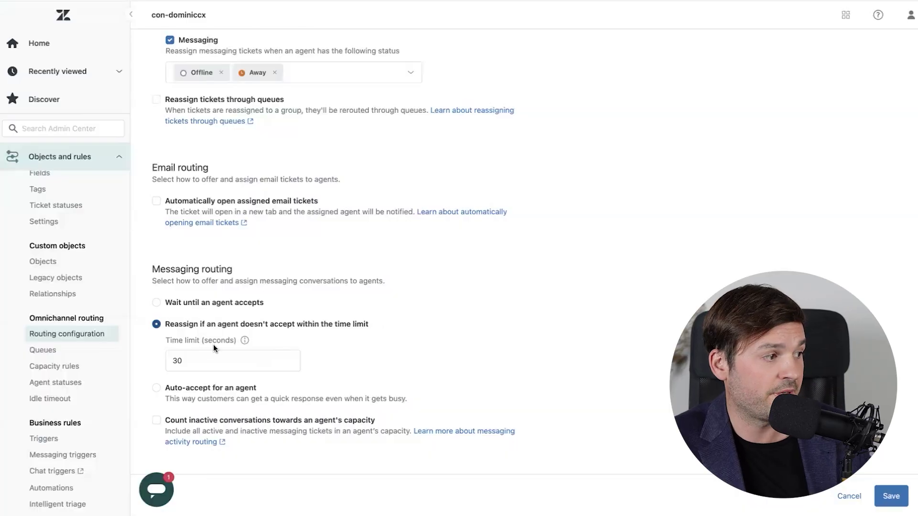
- Change the messaging reassignment time limit from 30 to 20 seconds
{"action": "left_click", "coordinate": [178, 361]}
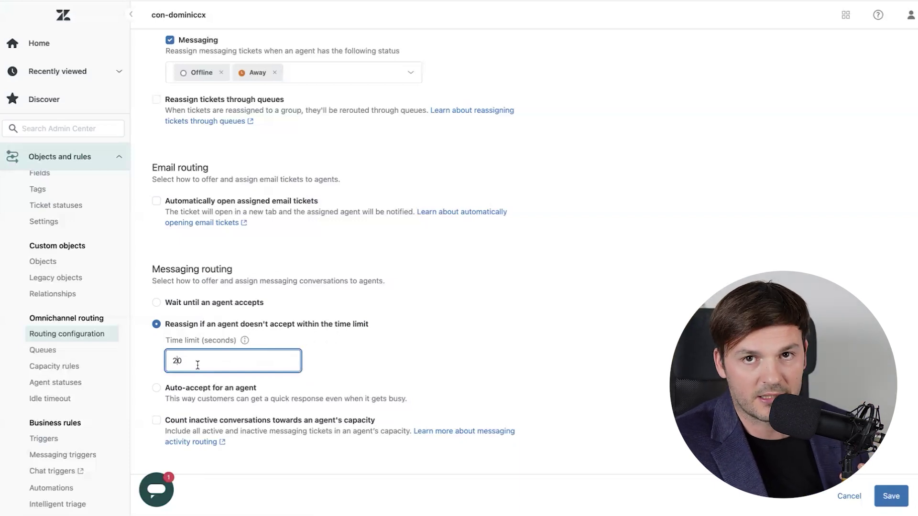
{"action": "left_click", "coordinate": [178, 377]}
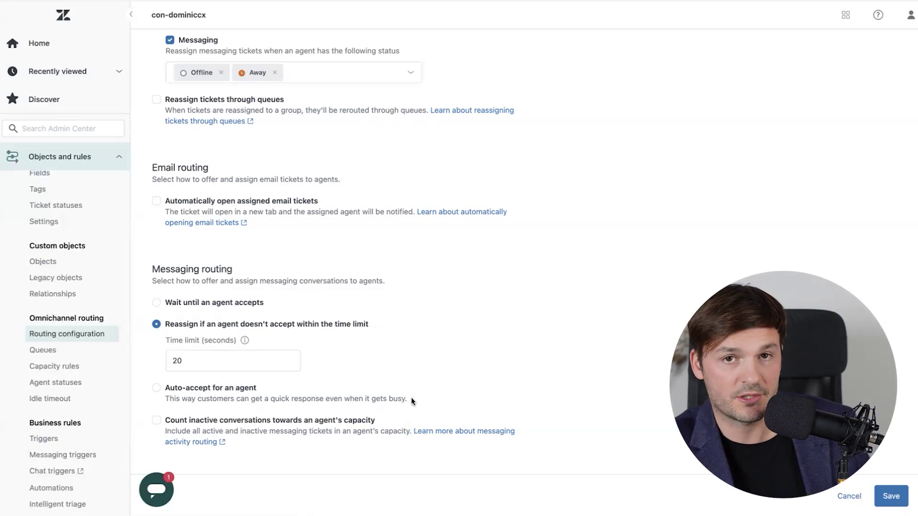
- Save the routing configuration, then edit the Initial capacity rule to 5 email and 2 messaging
{"action": "left_click", "coordinate": [893, 496]}
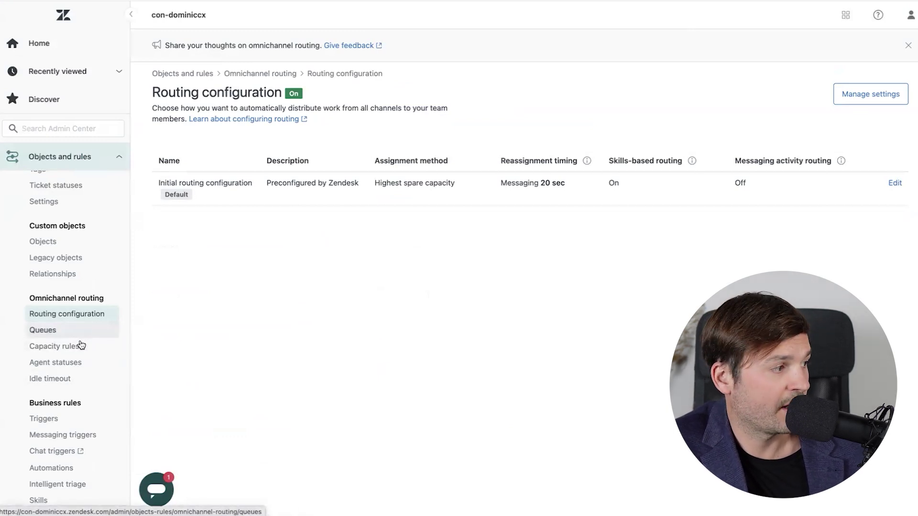
{"action": "left_click", "coordinate": [83, 349]}
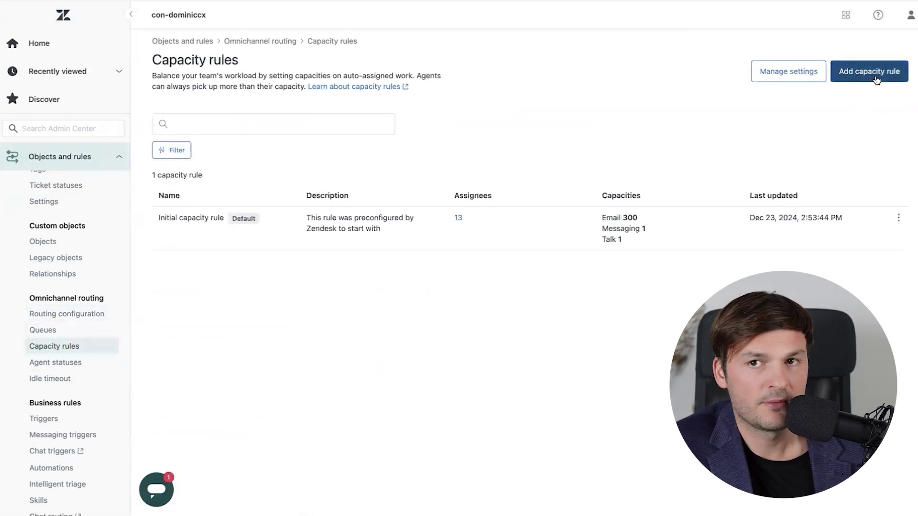
{"action": "left_click", "coordinate": [897, 216]}
{"action": "left_click", "coordinate": [854, 227]}
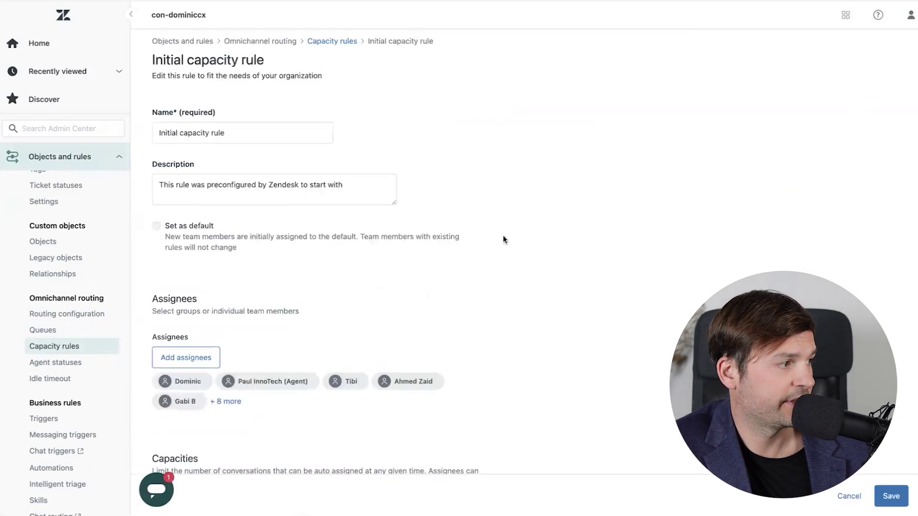
{"action": "scroll", "coordinate": [253, 278], "scroll_direction": "down", "scroll_amount": 3}
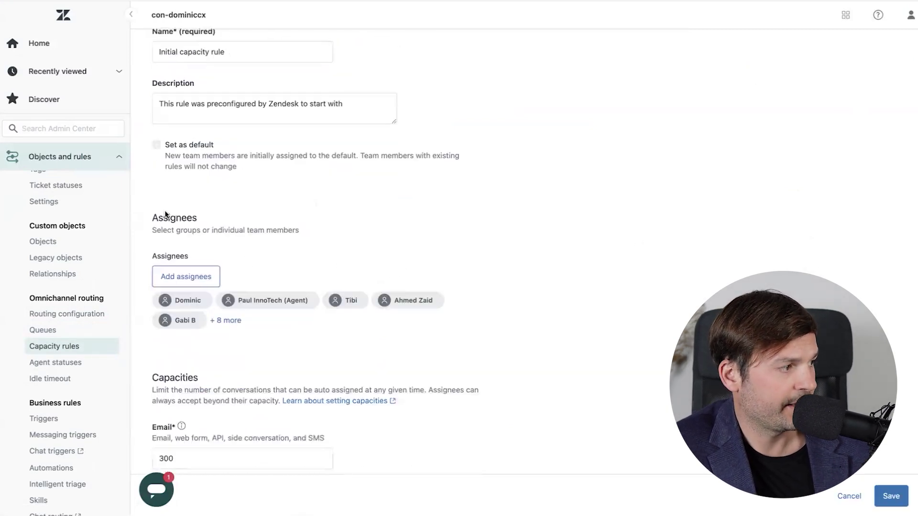
{"action": "scroll", "coordinate": [225, 289], "scroll_direction": "down", "scroll_amount": 2}
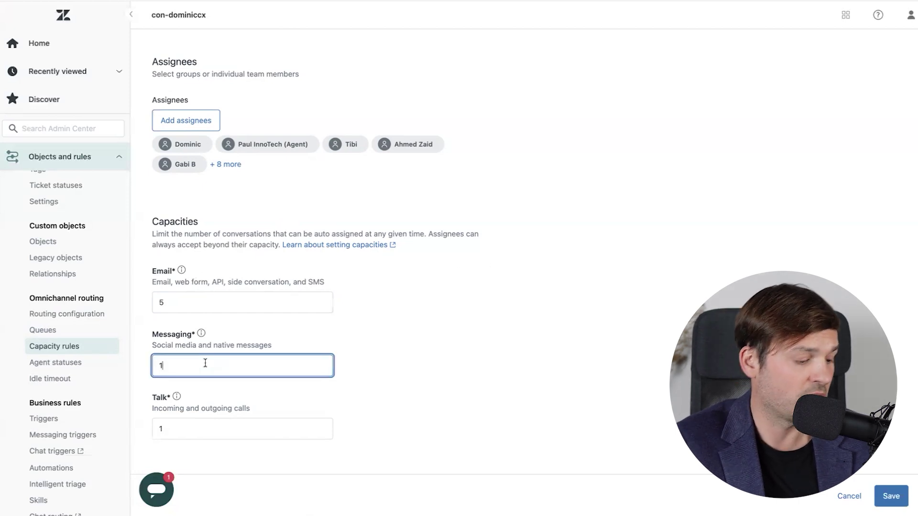
{"action": "left_click", "coordinate": [430, 375]}
{"action": "scroll", "coordinate": [431, 375], "scroll_direction": "up", "scroll_amount": 1}
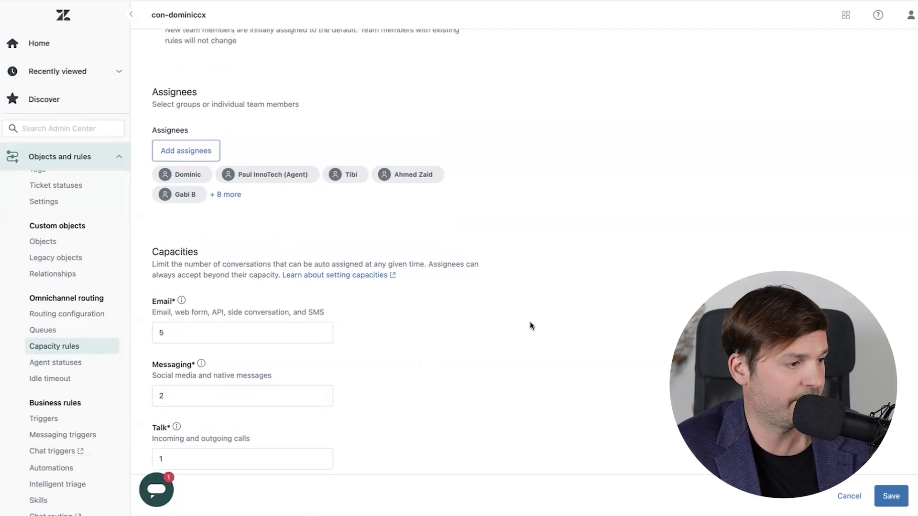
{"action": "scroll", "coordinate": [570, 326], "scroll_direction": "down", "scroll_amount": 1}
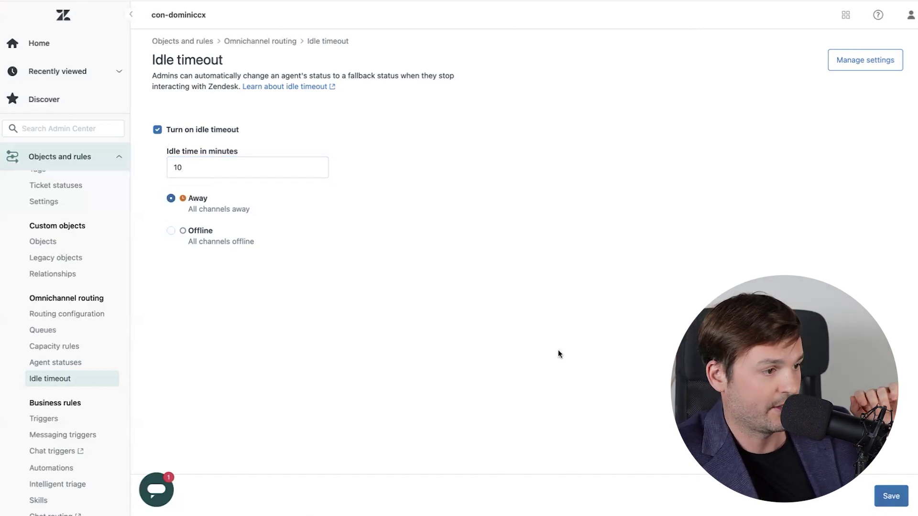
- Save the changes made on the Idle timeout settings page
{"action": "left_click", "coordinate": [899, 498]}
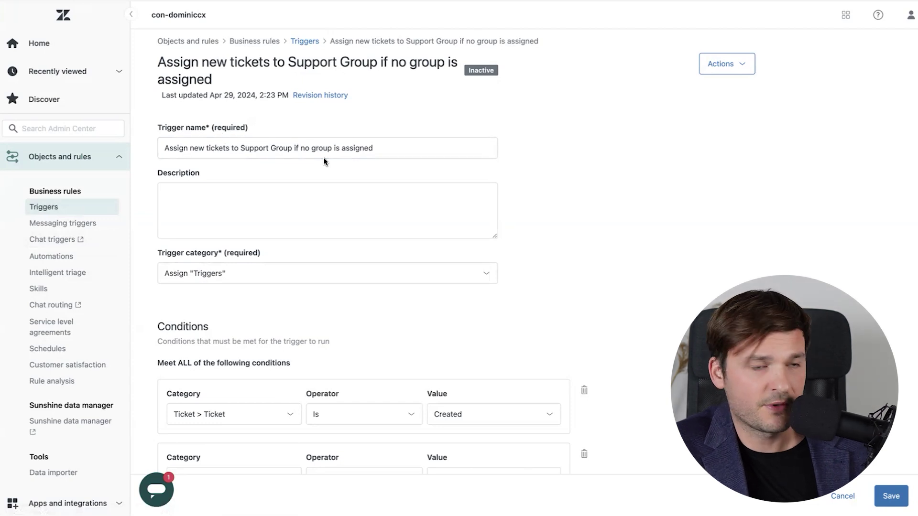
{"action": "left_click_drag", "start_coordinate": [164, 148], "coordinate": [251, 147]}
{"action": "left_click", "coordinate": [267, 148]}
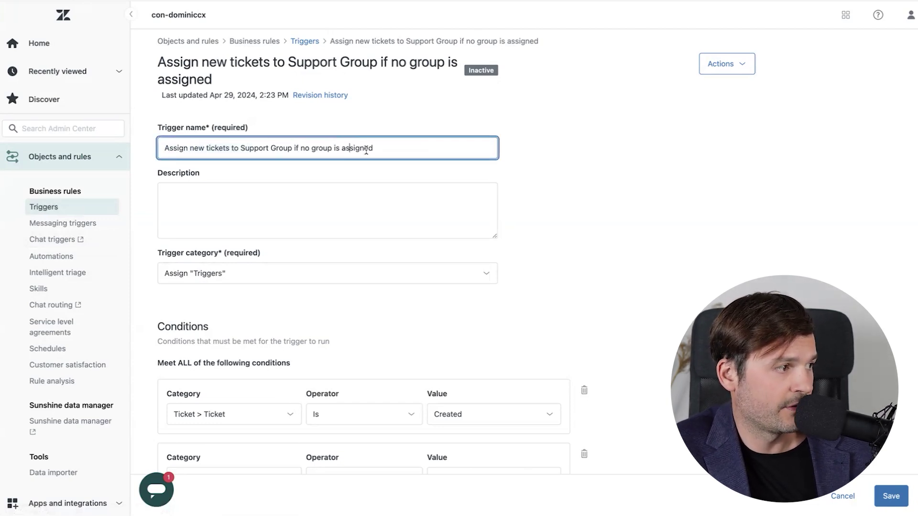
{"action": "scroll", "coordinate": [387, 160], "scroll_direction": "down", "scroll_amount": 2}
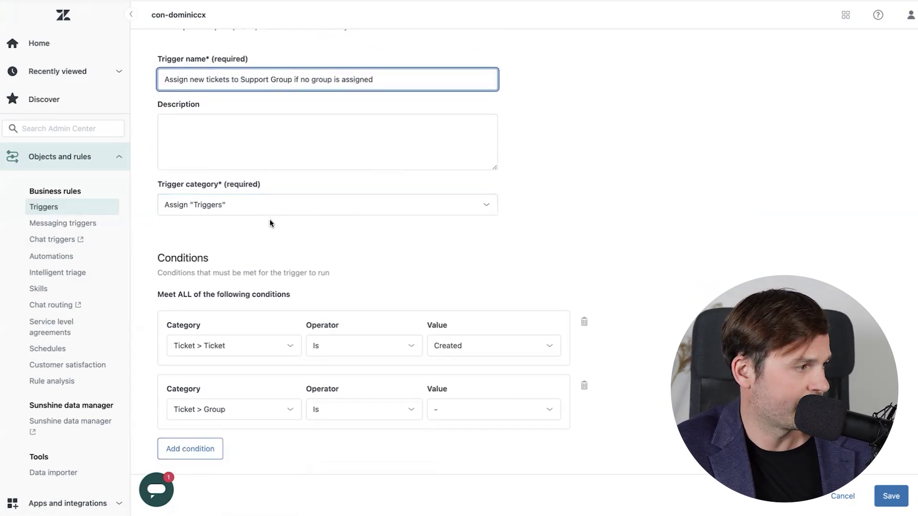
{"action": "scroll", "coordinate": [267, 211], "scroll_direction": "down", "scroll_amount": 5}
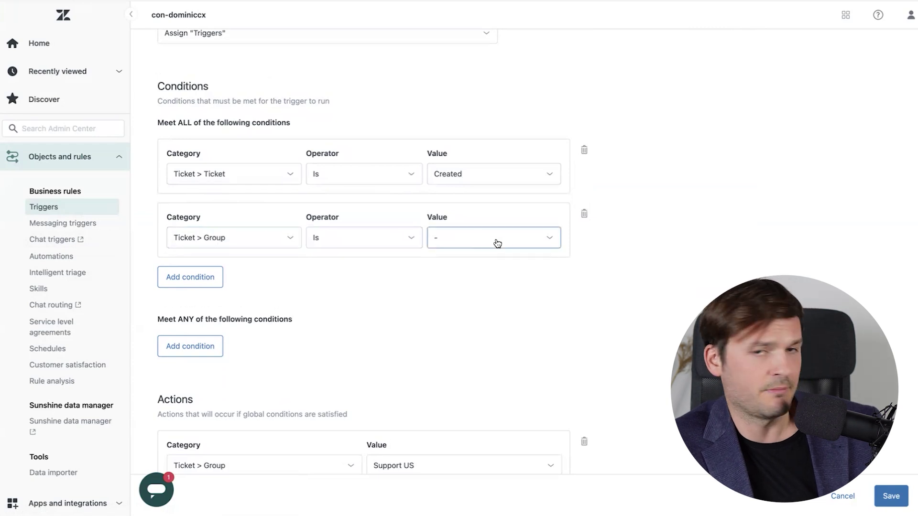
{"action": "scroll", "coordinate": [498, 244], "scroll_direction": "down", "scroll_amount": 4}
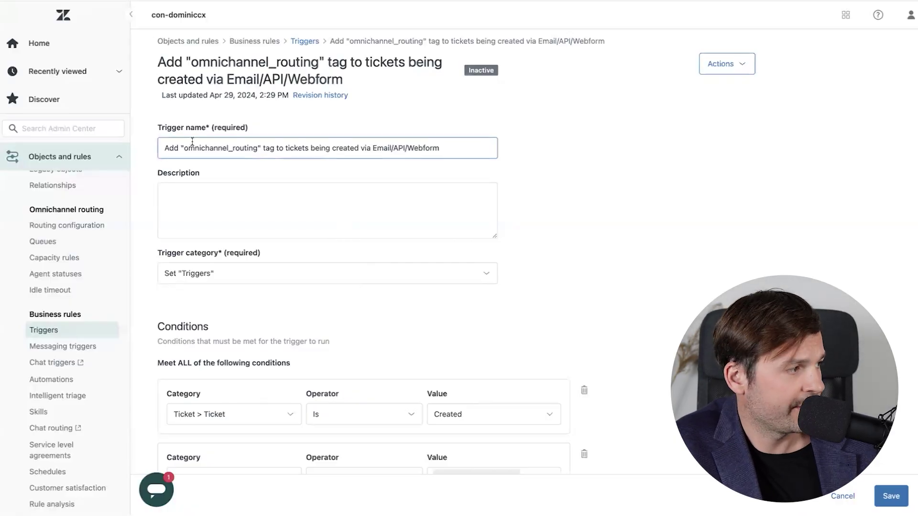
- Review the 'Add omnichannel_routing tag' trigger's Email, Web form and API conditions and its Add tags action
{"action": "left_click_drag", "start_coordinate": [180, 148], "coordinate": [454, 148]}
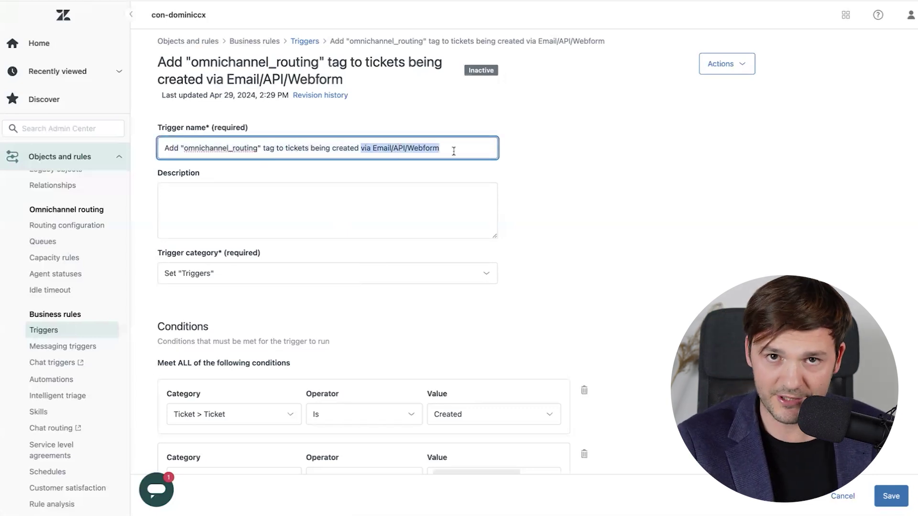
{"action": "scroll", "coordinate": [289, 211], "scroll_direction": "down", "scroll_amount": 2}
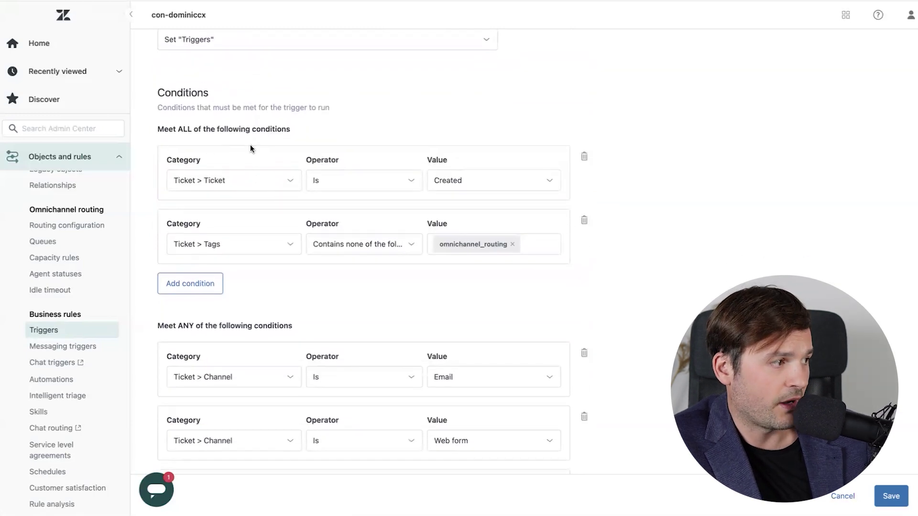
{"action": "left_click", "coordinate": [213, 184]}
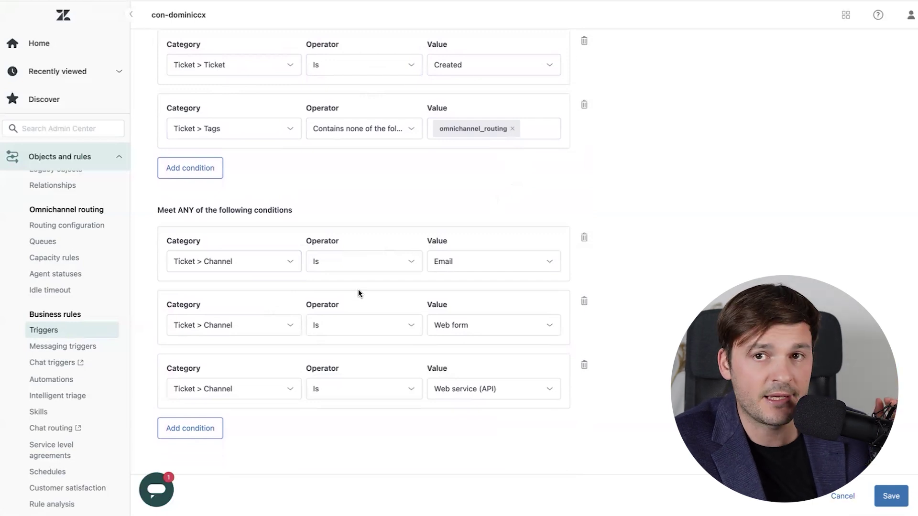
{"action": "scroll", "coordinate": [311, 229], "scroll_direction": "up", "scroll_amount": 2}
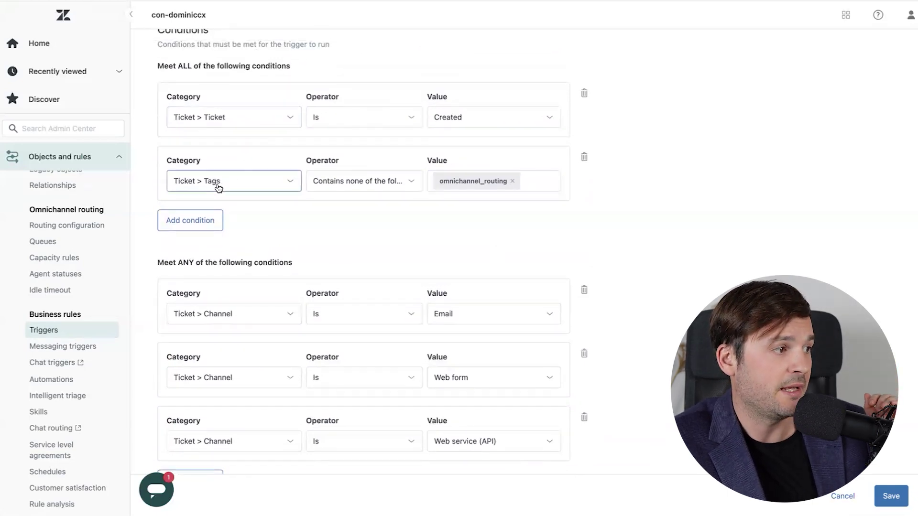
{"action": "scroll", "coordinate": [272, 303], "scroll_direction": "down", "scroll_amount": 4}
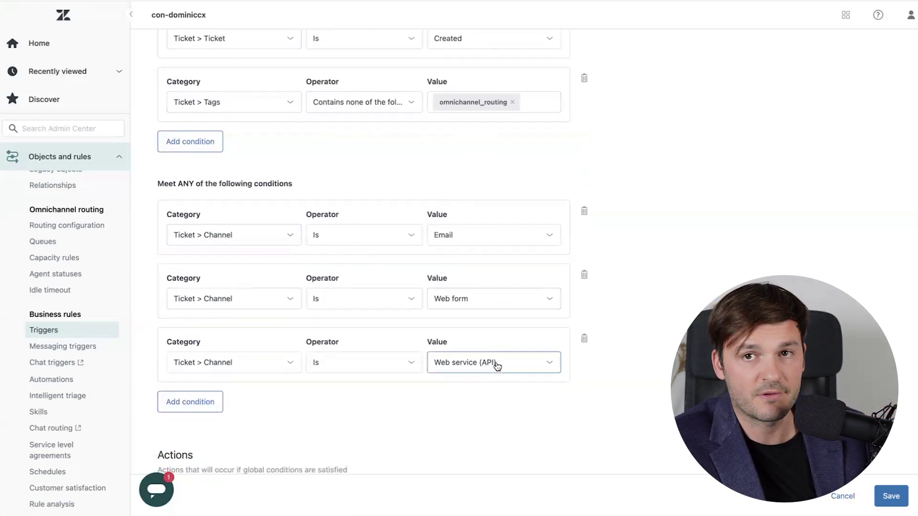
{"action": "scroll", "coordinate": [495, 364], "scroll_direction": "down", "scroll_amount": 5}
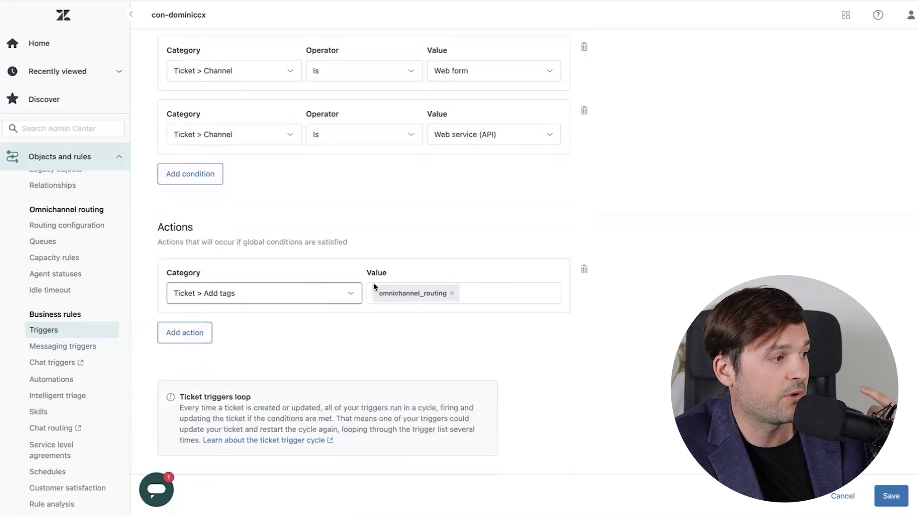